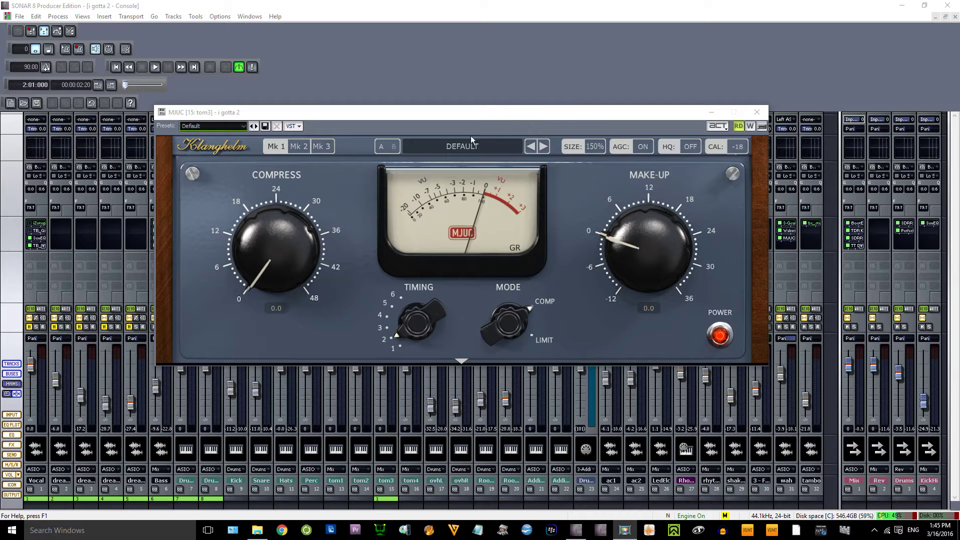
# Step: View the compressor's Mk 2 and Mk 3 models, return to Mk 1 and reposition the plug-in window
pyautogui.click(299, 147)
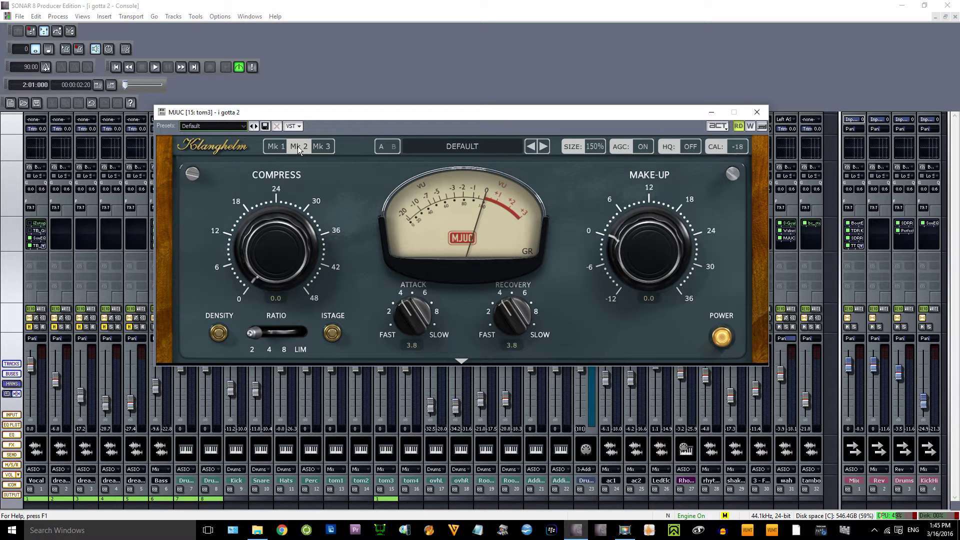
pyautogui.click(321, 146)
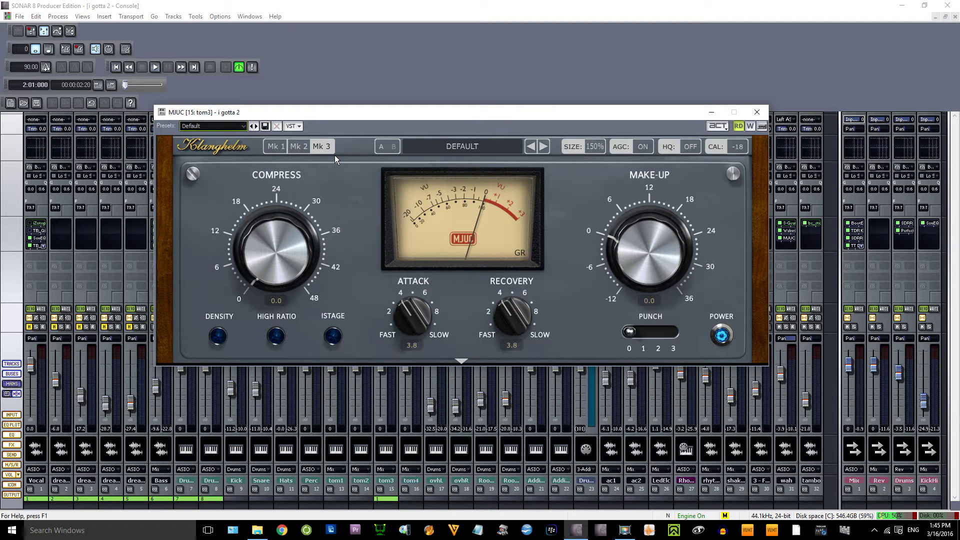
pyautogui.click(280, 147)
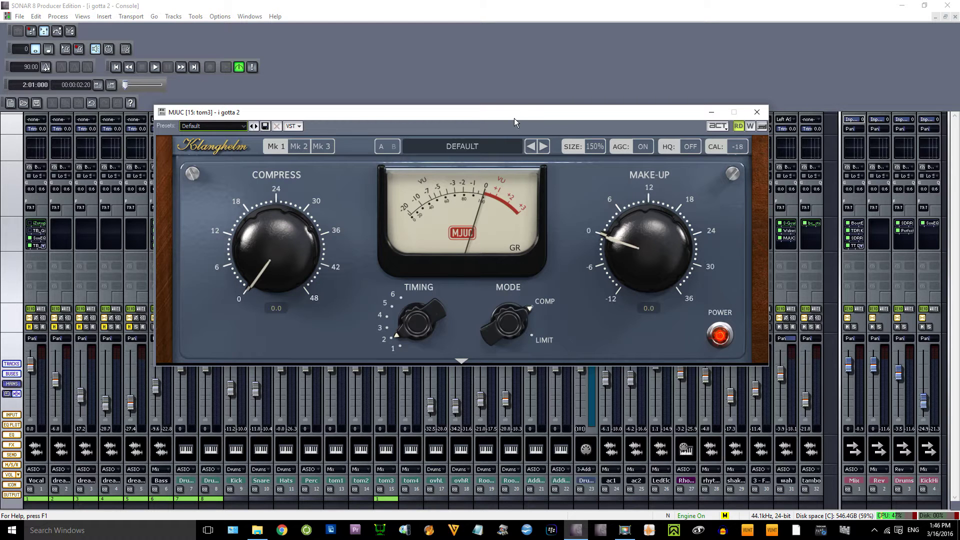
pyautogui.moveTo(514, 118); pyautogui.dragTo(520, 96)
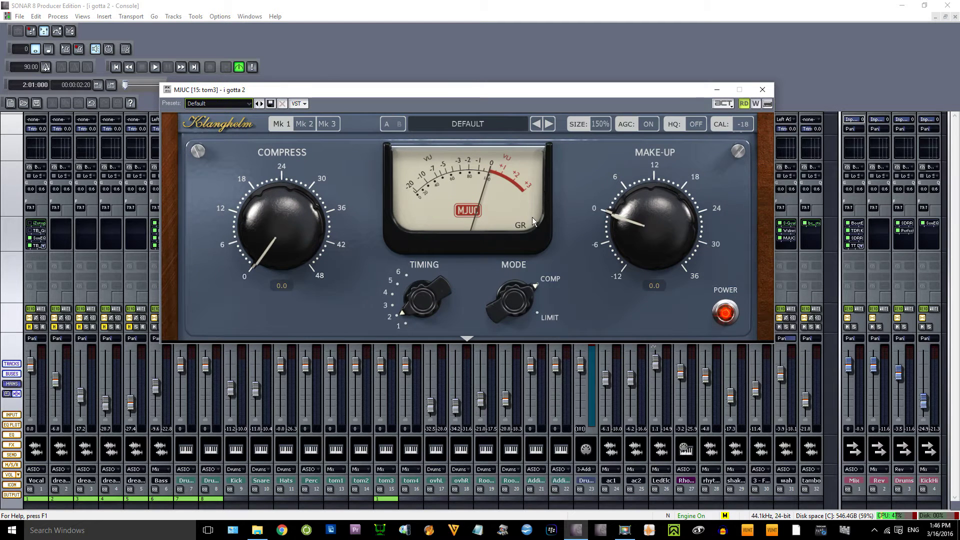
# Step: Toggle the Mk 1 compressor's power off and on, and try the VU meter's display switch
pyautogui.click(726, 315)
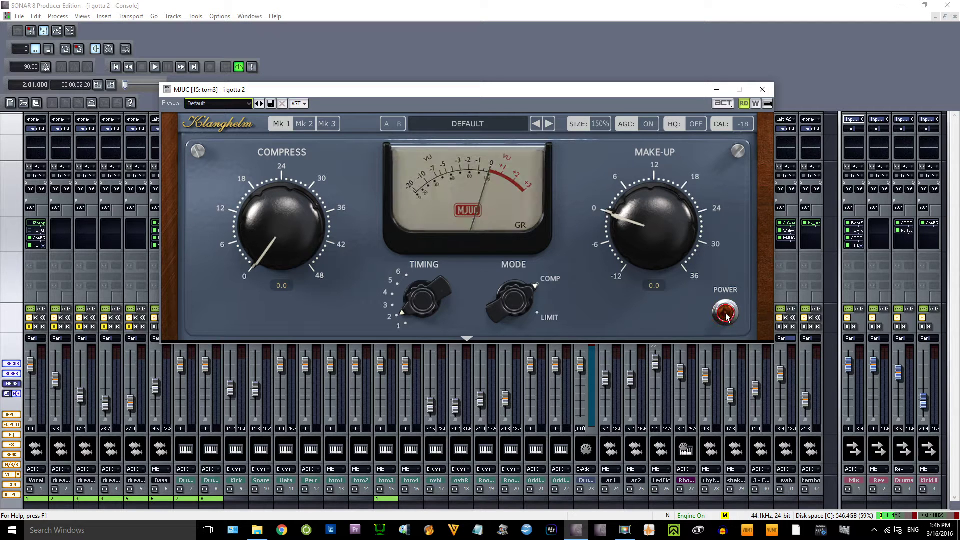
pyautogui.click(726, 316)
pyautogui.click(501, 202)
pyautogui.click(502, 205)
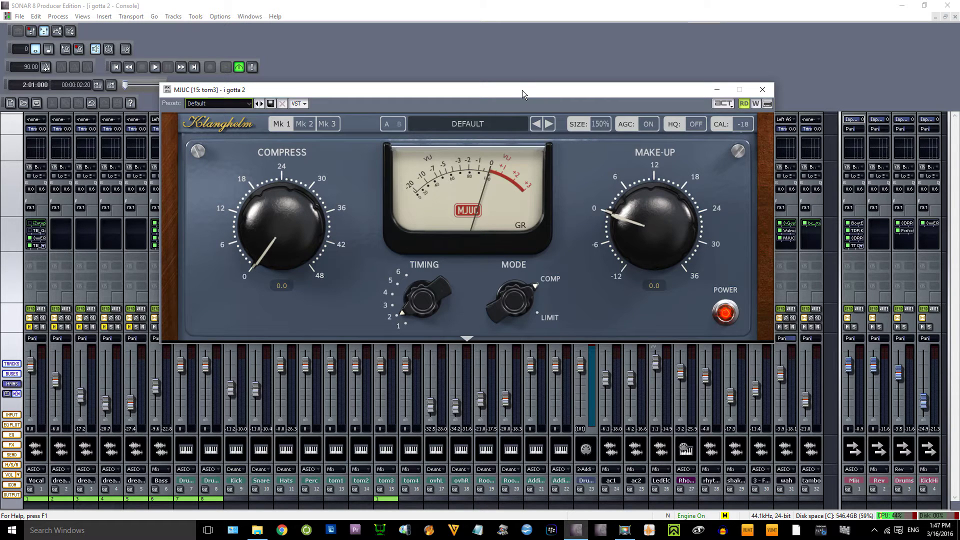
pyautogui.moveTo(522, 90); pyautogui.dragTo(524, 136)
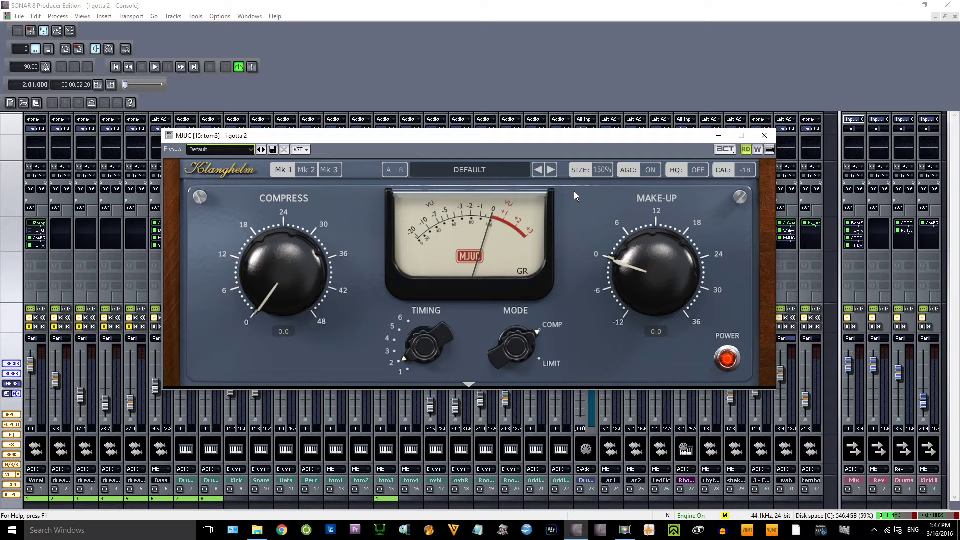
# Step: Turn AGC off on the tom3 compressor and make room below its window
pyautogui.click(647, 171)
pyautogui.click(650, 173)
pyautogui.click(649, 172)
pyautogui.hotkey('ctrl', 'z')
pyautogui.moveTo(524, 134); pyautogui.dragTo(535, 80)
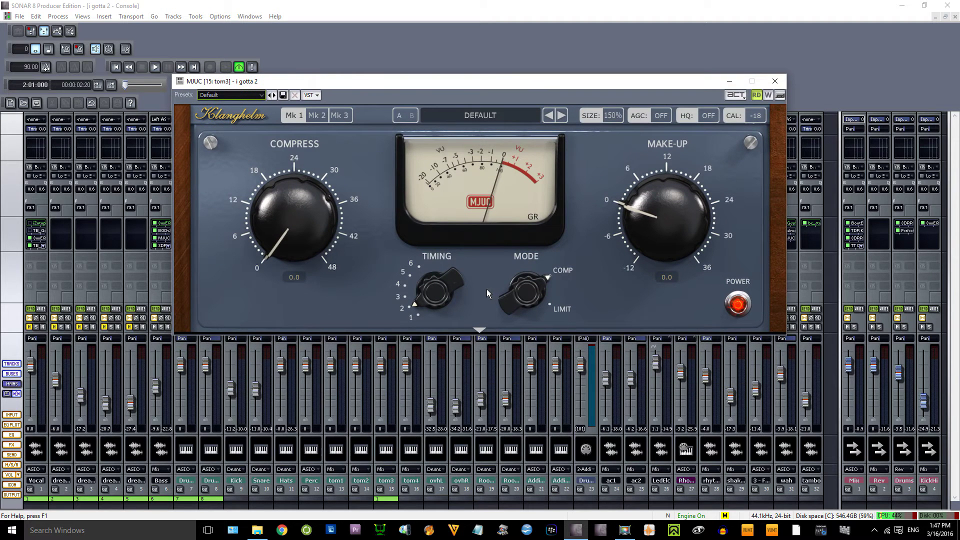
# Step: Reveal the compressor's extra controls, try the SCF at 139 and reset it to its default
pyautogui.click(481, 332)
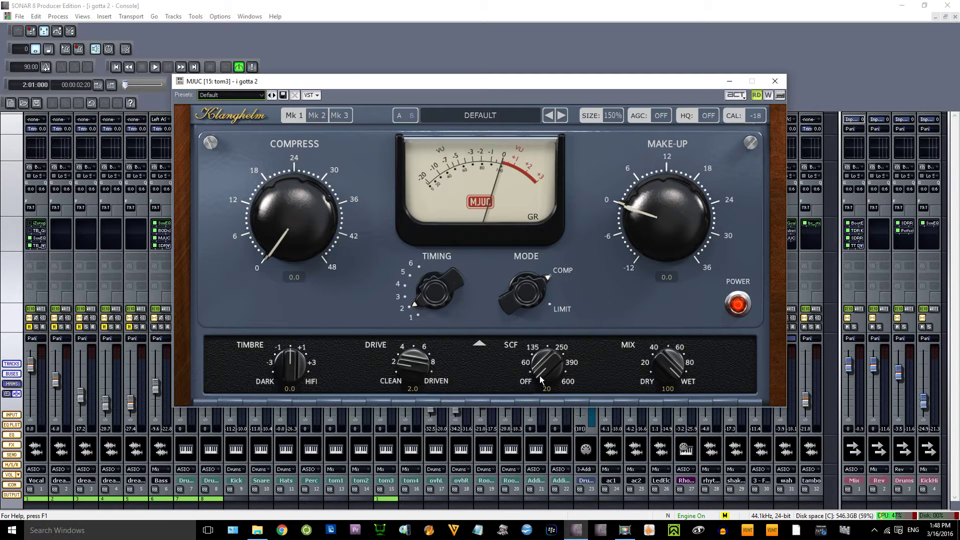
pyautogui.moveTo(539, 372); pyautogui.dragTo(535, 304)
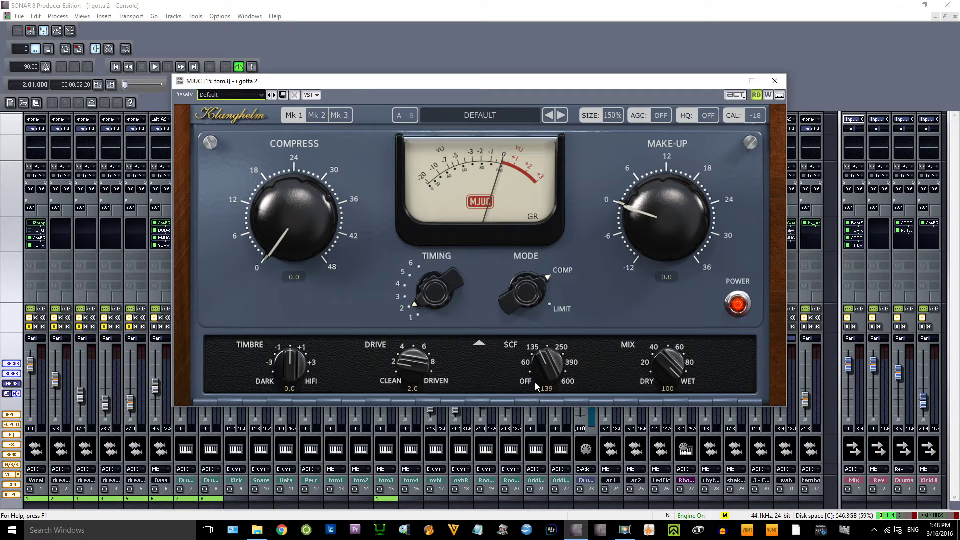
pyautogui.doubleClick(547, 359)
# Step: Set the compressor's dry/wet mix to 83 and hide the extra controls
pyautogui.click(661, 372)
pyautogui.moveTo(661, 373)
pyautogui.mouseDown()
pyautogui.moveTo(657, 402)
pyautogui.moveTo(665, 363)
pyautogui.moveTo(656, 366)
pyautogui.moveTo(666, 371)
pyautogui.mouseUp()
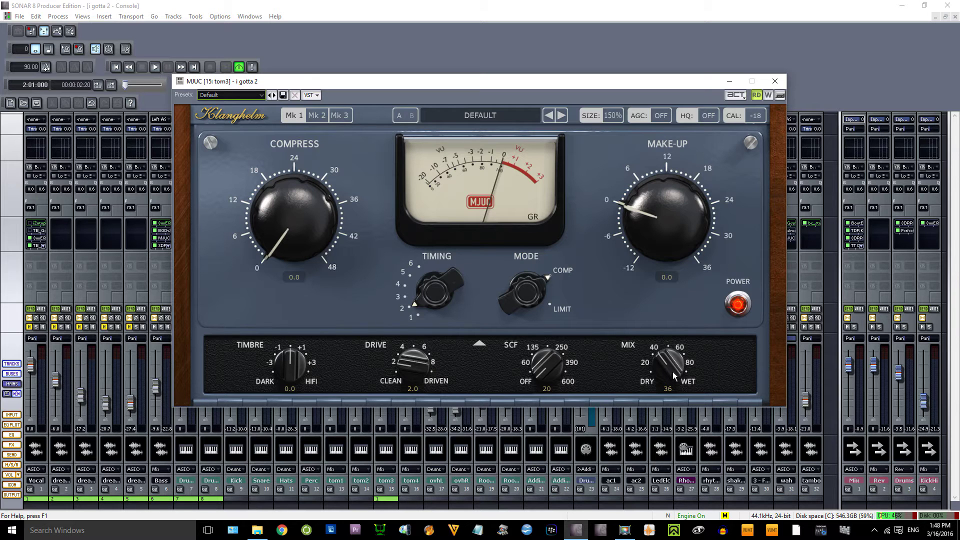
pyautogui.moveTo(670, 378); pyautogui.dragTo(670, 335)
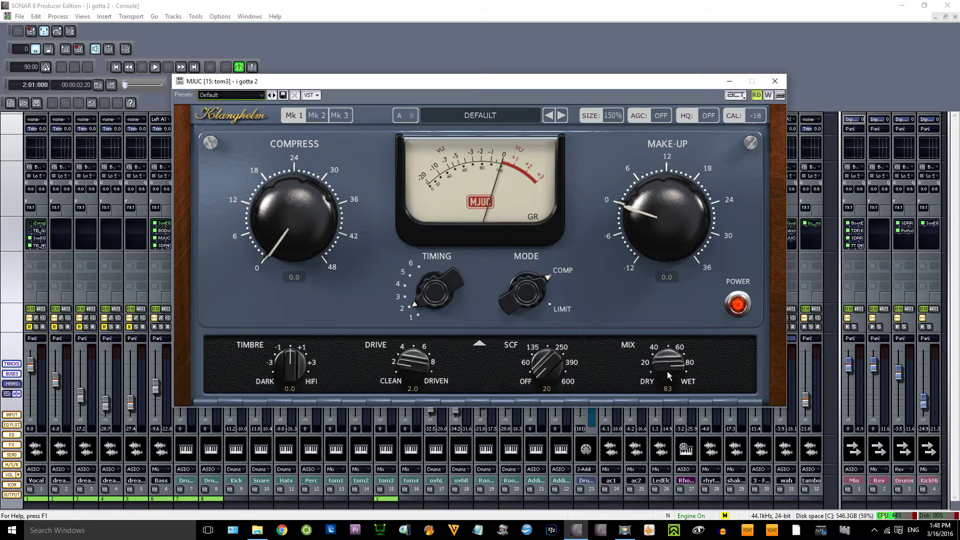
pyautogui.click(479, 344)
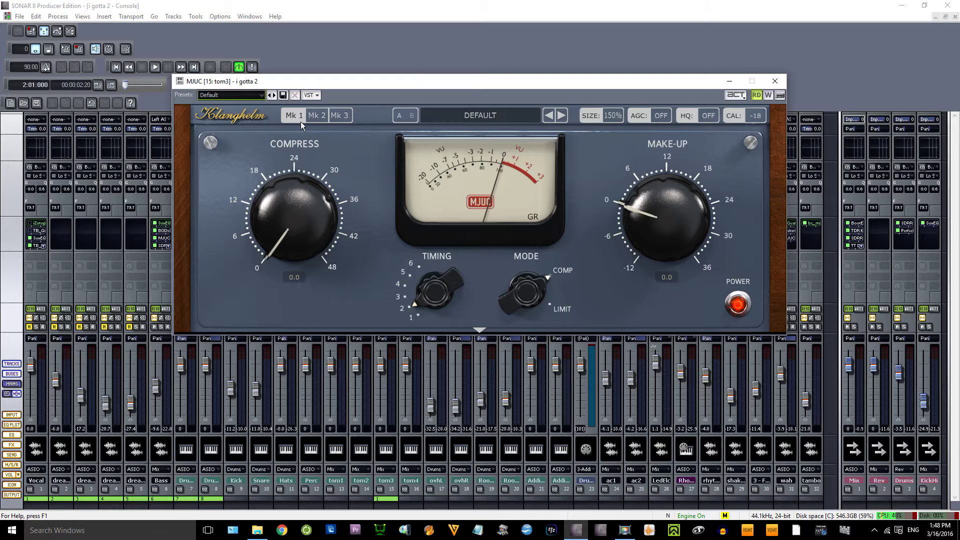
# Step: Switch the compressor to the Mk 2 model and set attack to 4.1 and recovery to 3.3
pyautogui.click(314, 116)
pyautogui.click(480, 331)
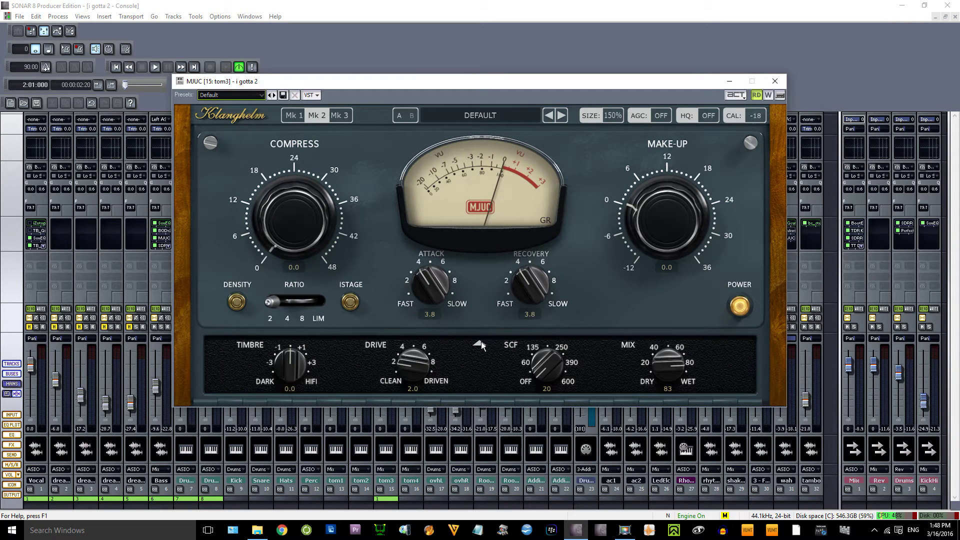
pyautogui.click(479, 345)
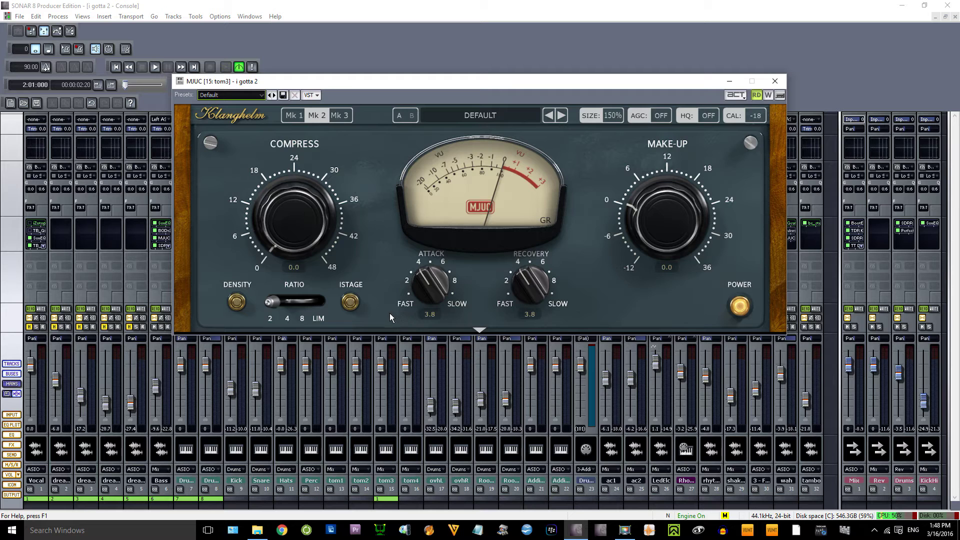
pyautogui.moveTo(442, 278); pyautogui.dragTo(434, 286)
pyautogui.moveTo(525, 288); pyautogui.dragTo(523, 296)
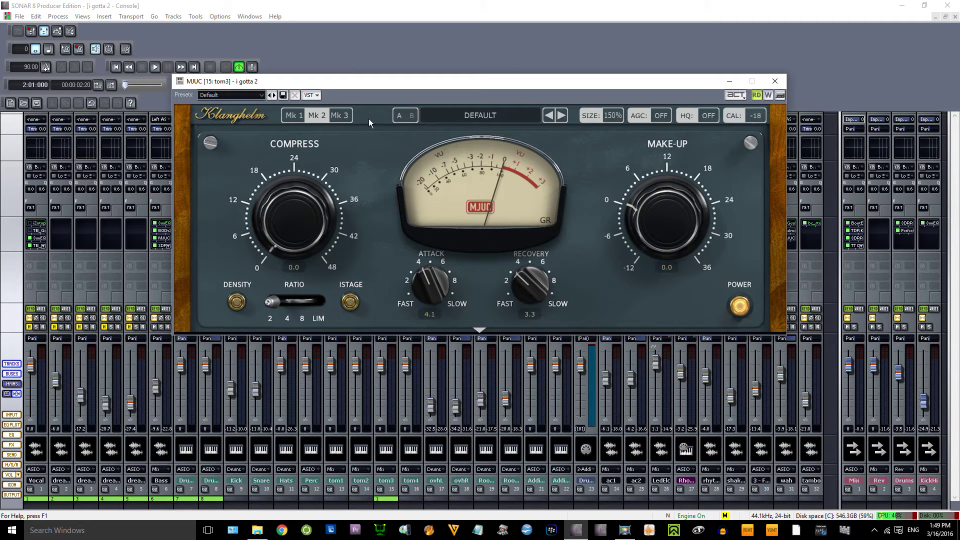
# Step: Switch to the Mk 3 model, try its High Ratio and Punch controls, and close the plug-in window
pyautogui.click(346, 117)
pyautogui.click(295, 305)
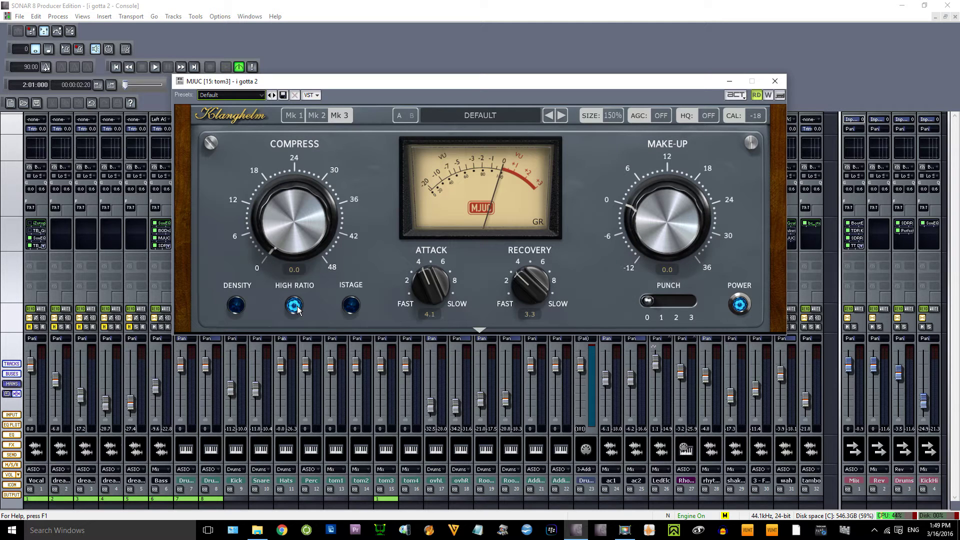
pyautogui.click(295, 305)
pyautogui.moveTo(648, 301); pyautogui.dragTo(605, 305)
pyautogui.click(774, 81)
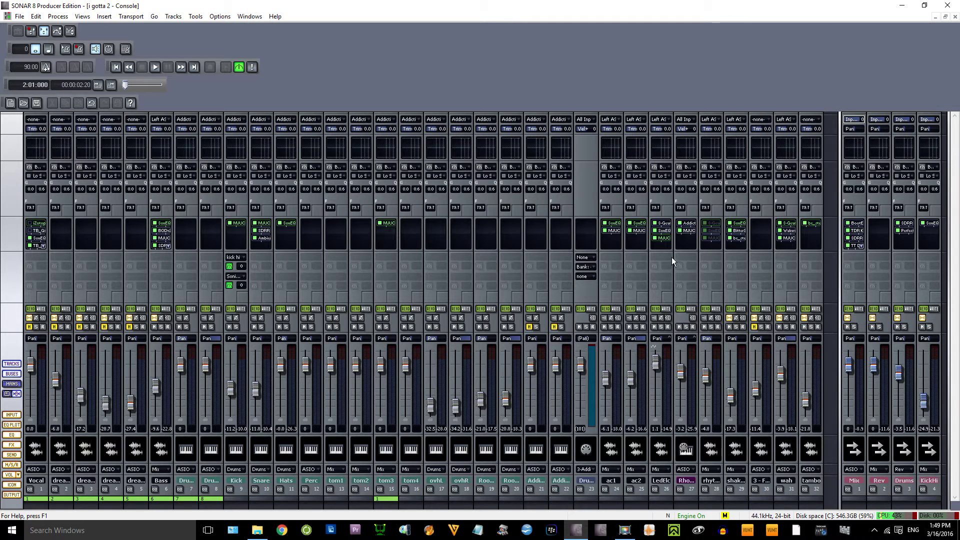
# Step: Solo the lead electric guitar track and open its MJUC compressor
pyautogui.click(661, 326)
pyautogui.doubleClick(671, 239)
pyautogui.moveTo(565, 85); pyautogui.dragTo(430, 78)
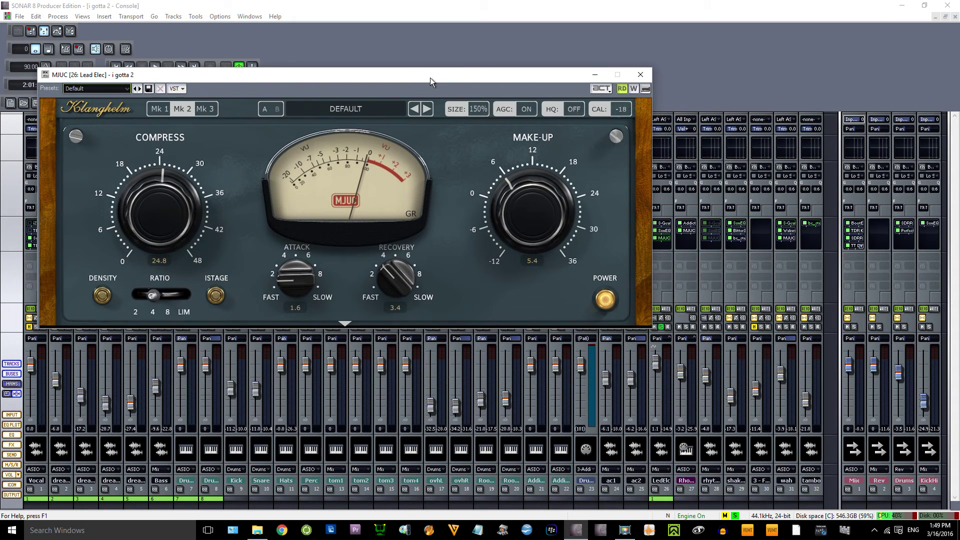
# Step: Bypass the lead electric guitar's compressor, listen to the soloed track without it, and stop playback
pyautogui.click(606, 300)
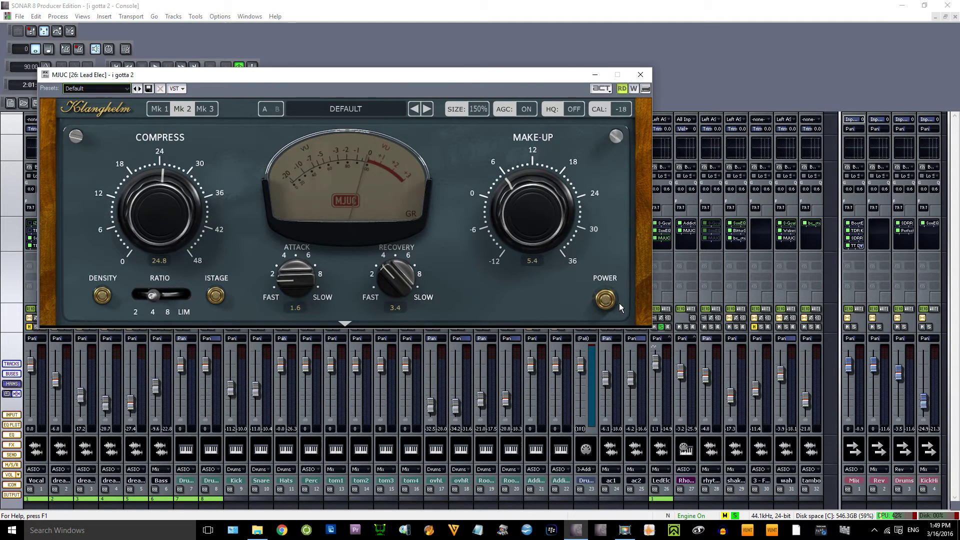
pyautogui.press('space')
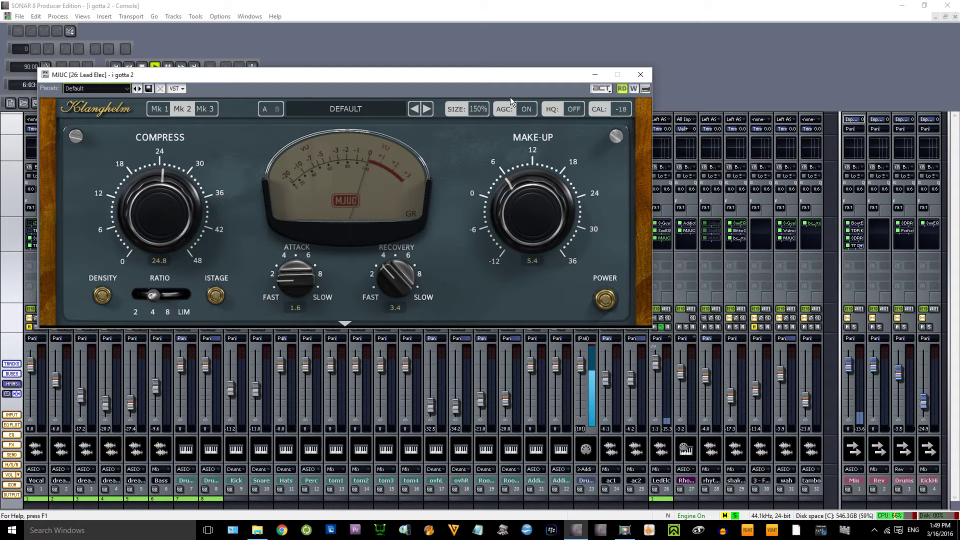
pyautogui.press('space')
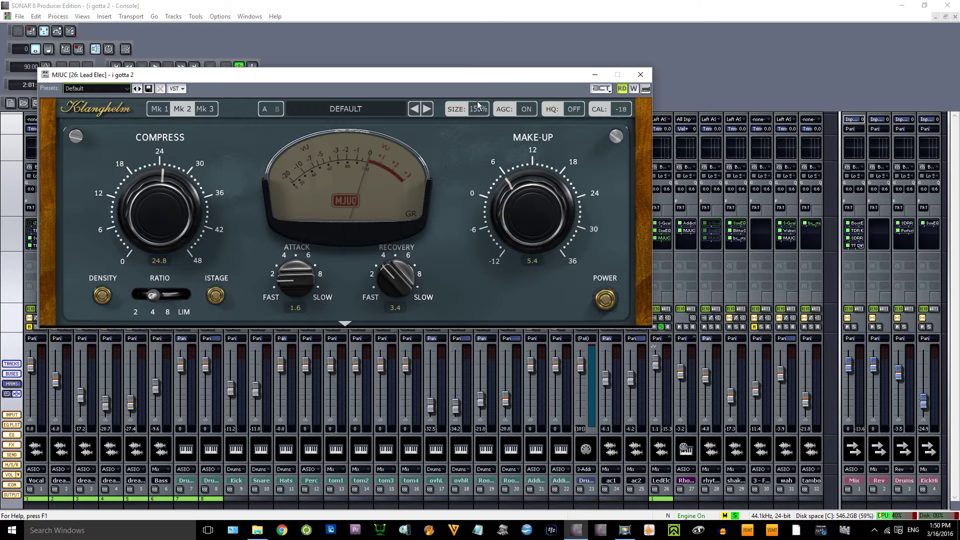
# Step: Re-enable the compressor and play the soloed guitar, switching the compressor off and on to compare
pyautogui.click(603, 301)
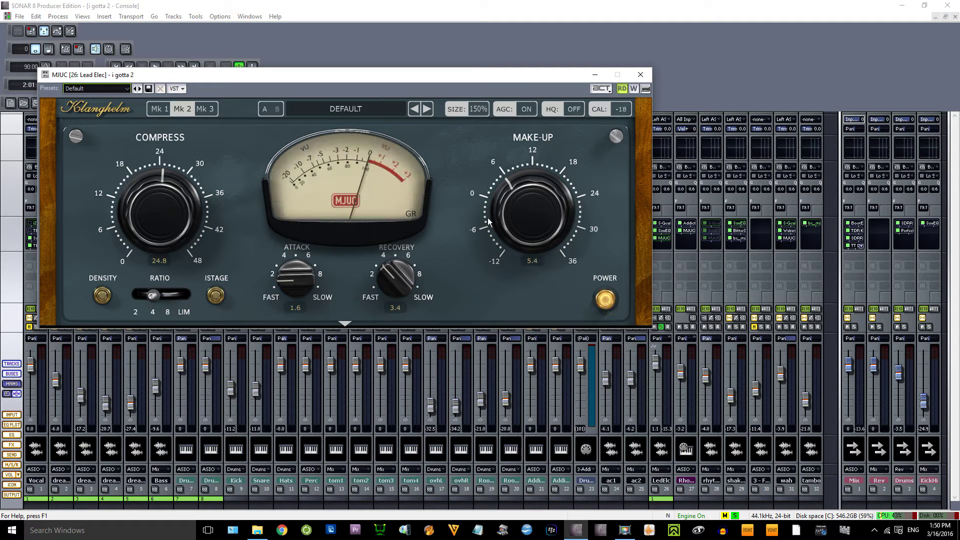
pyautogui.moveTo(323, 79); pyautogui.dragTo(302, 141)
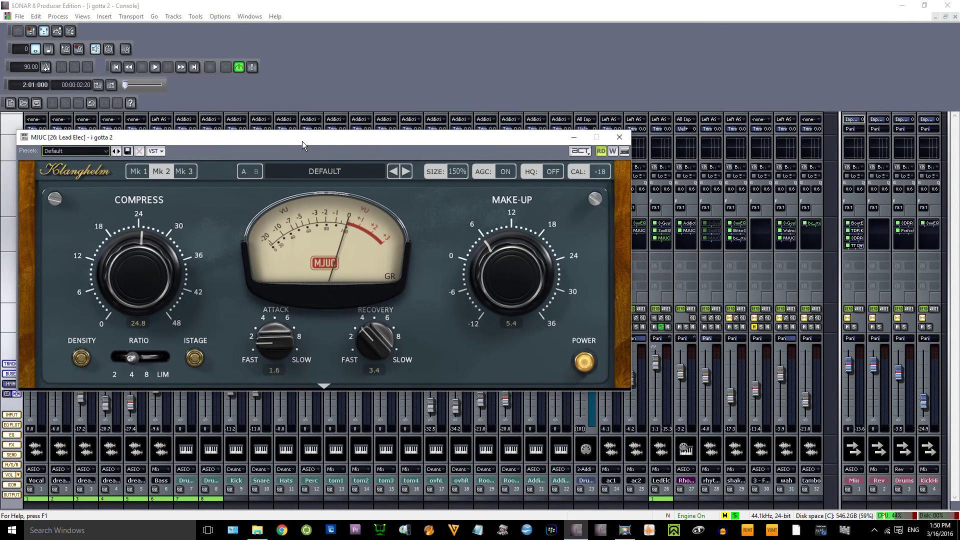
pyautogui.press('space')
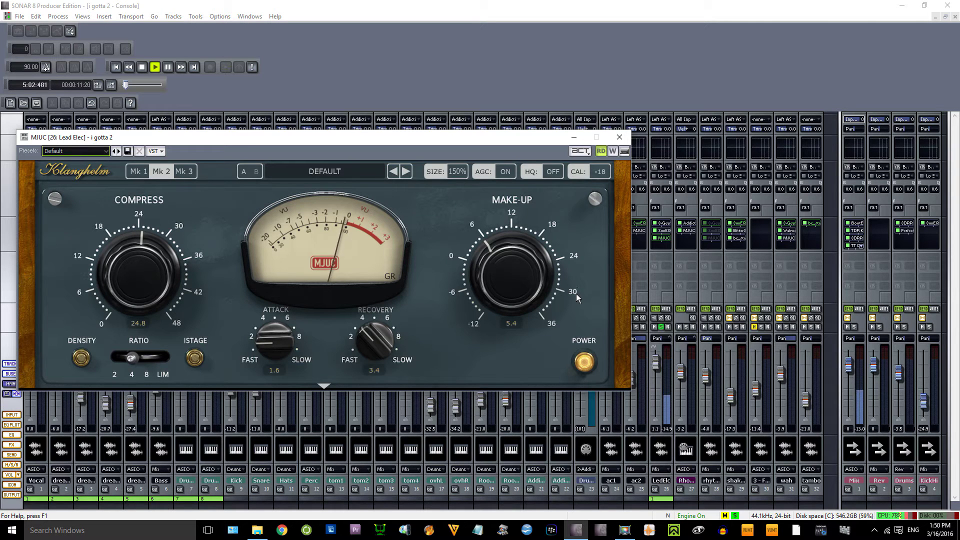
pyautogui.click(585, 364)
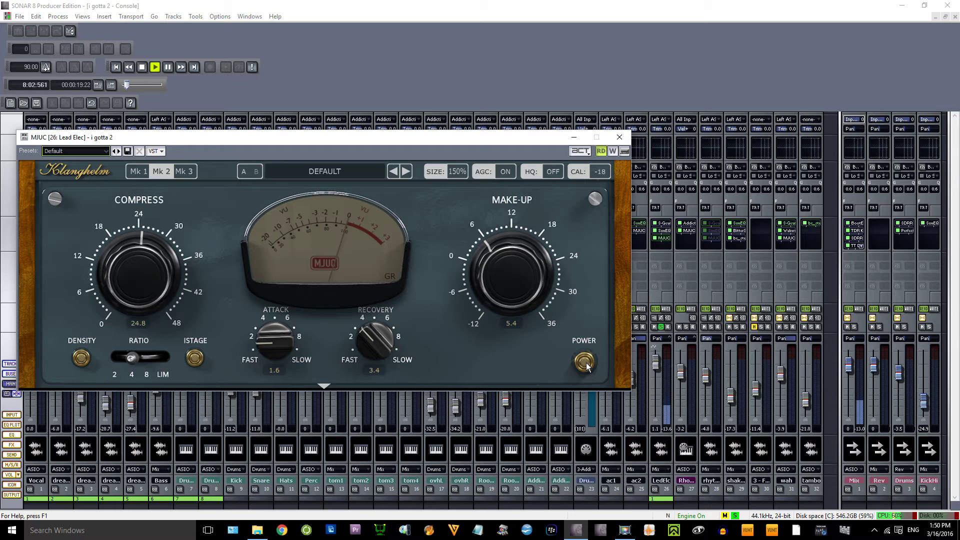
pyautogui.click(585, 364)
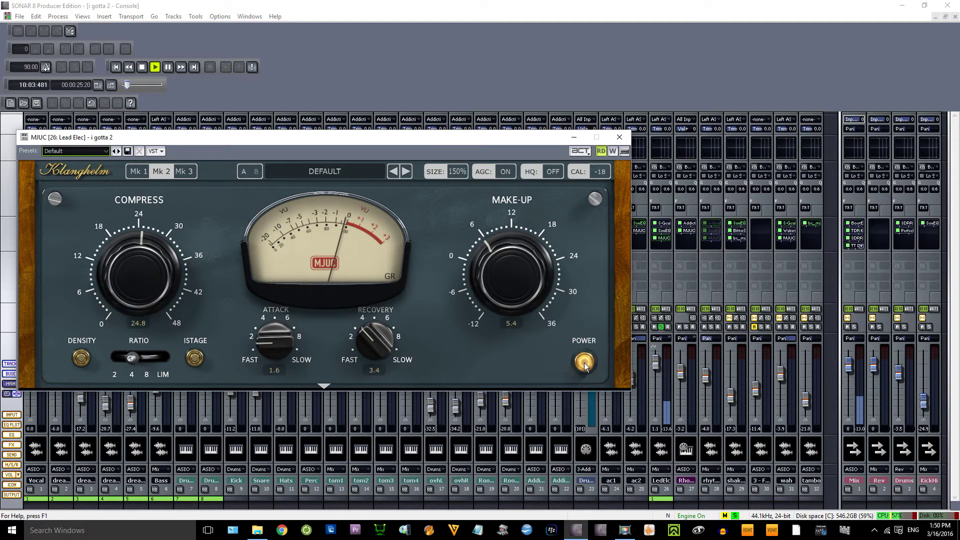
pyautogui.press('space')
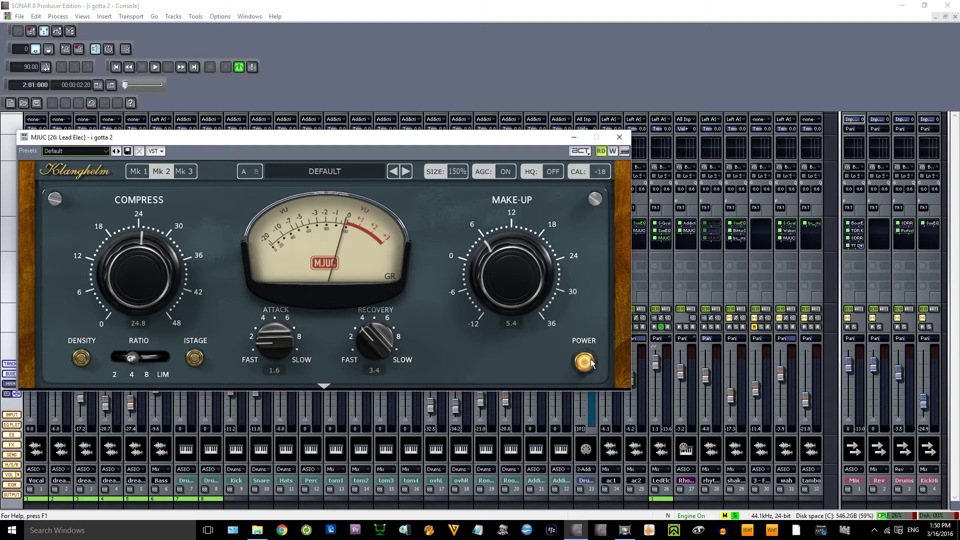
# Step: Replay the soloed guitar while bypassing and re-enabling the compressor once more, and stop playback
pyautogui.moveTo(391, 139); pyautogui.dragTo(485, 158)
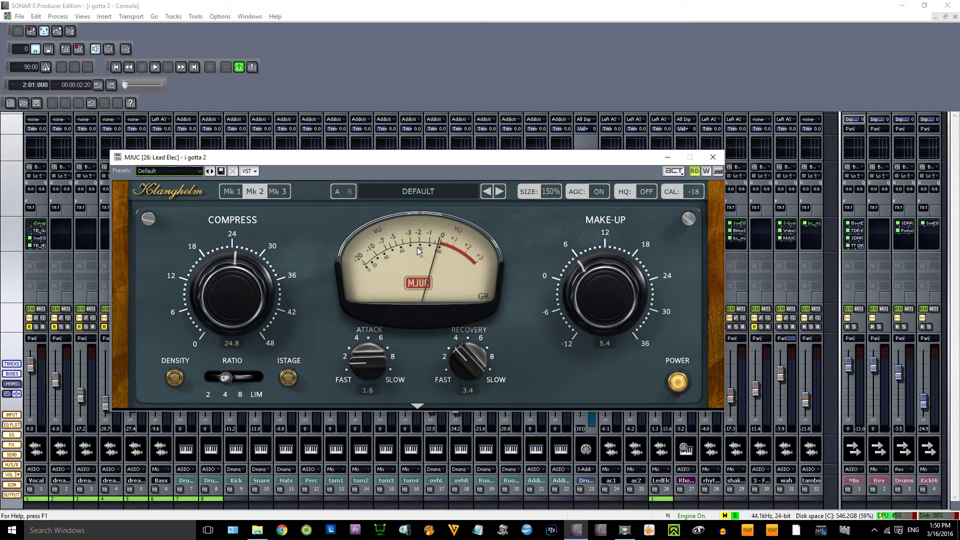
pyautogui.press('space')
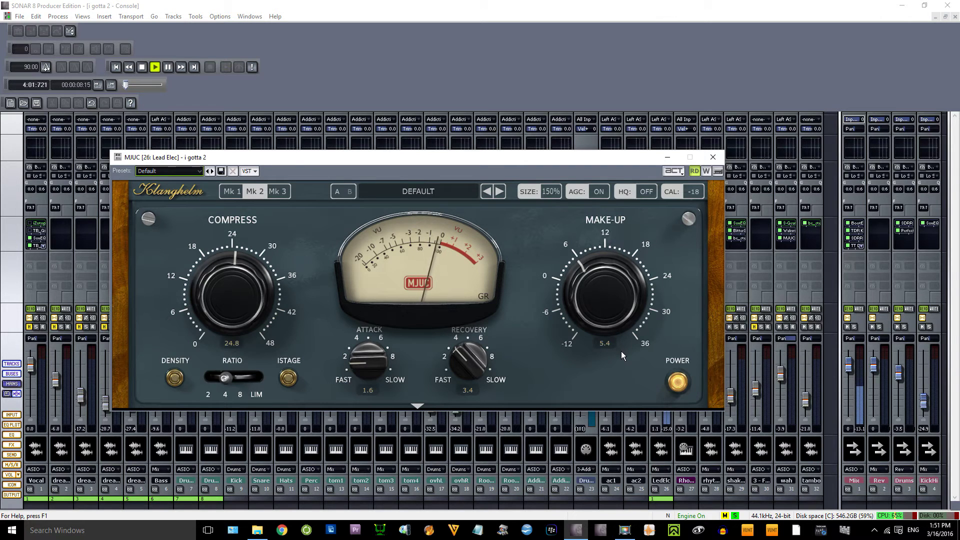
pyautogui.click(678, 383)
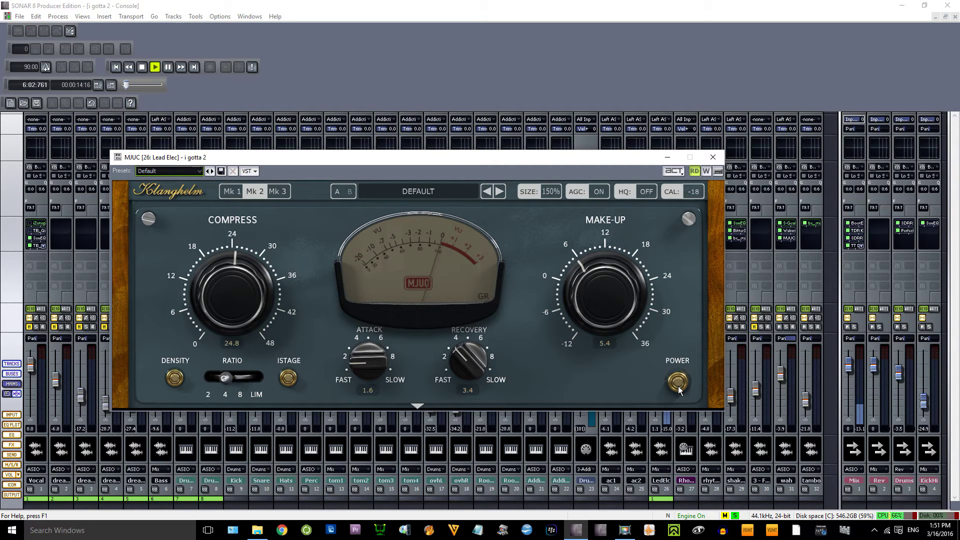
pyautogui.click(678, 383)
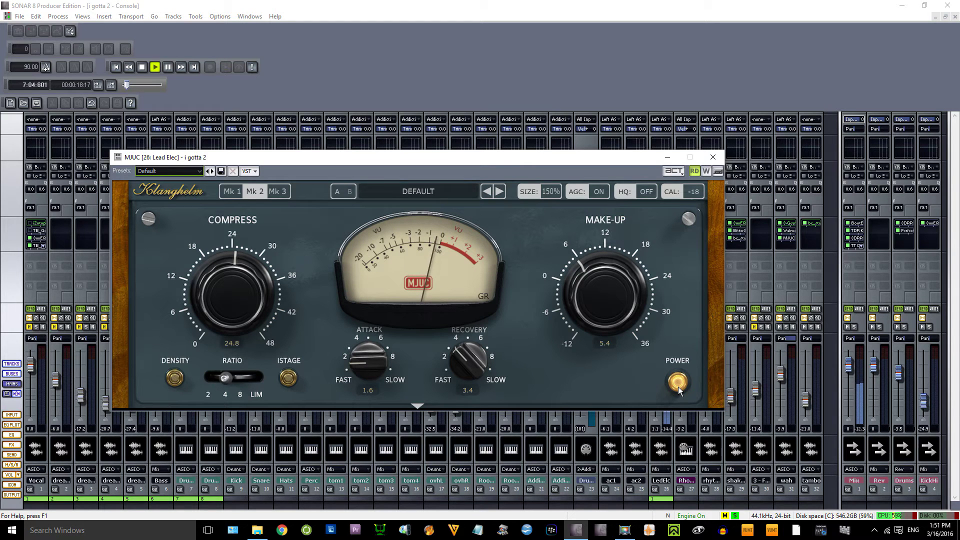
pyautogui.press('space')
# Step: Unsolo the lead electric guitar track and play the full mix with its compressor bypassed
pyautogui.moveTo(635, 160); pyautogui.dragTo(500, 152)
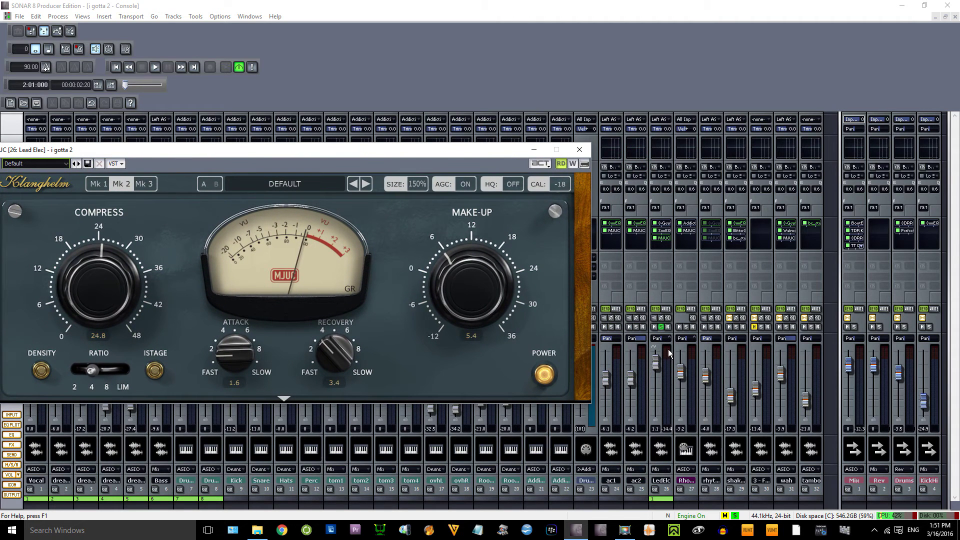
pyautogui.click(661, 328)
pyautogui.click(660, 328)
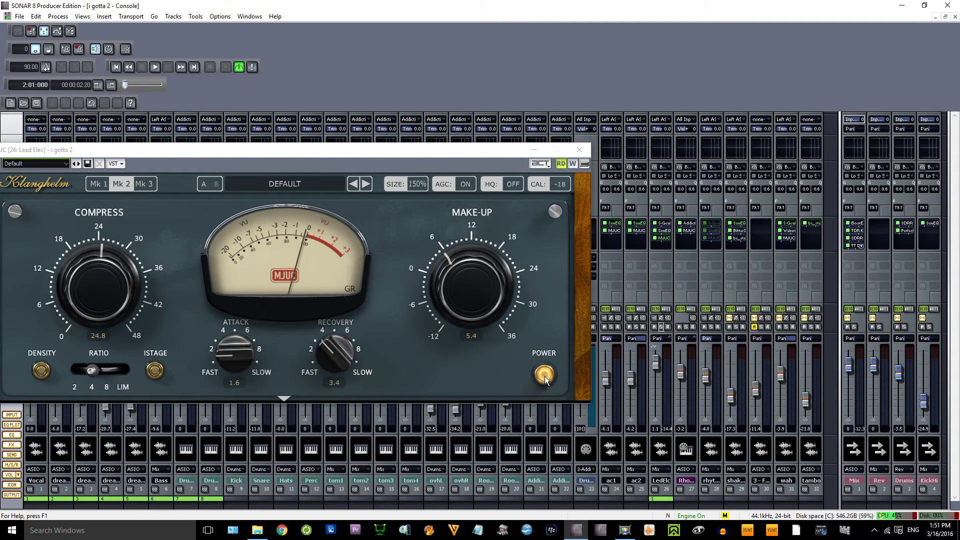
pyautogui.click(544, 376)
pyautogui.press('space')
pyautogui.moveTo(475, 150); pyautogui.dragTo(590, 160)
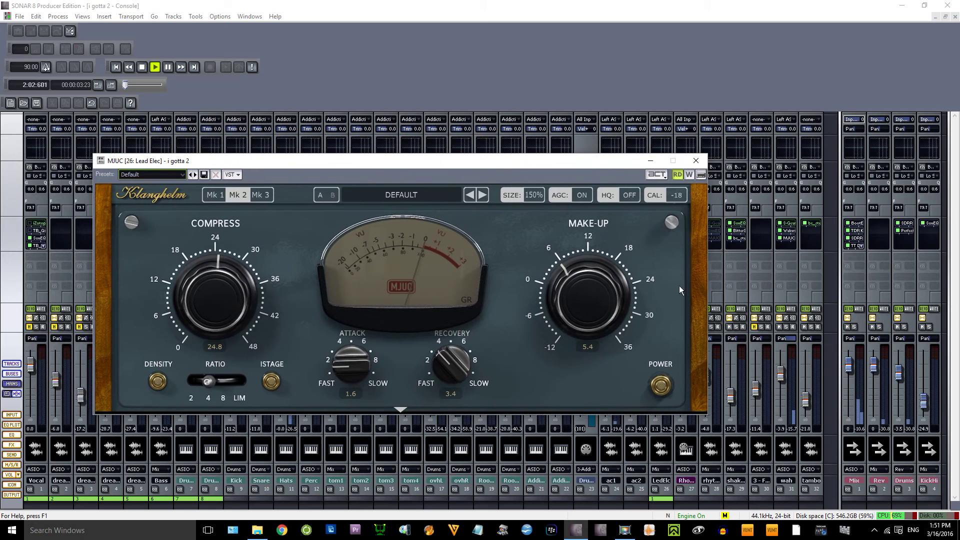
# Step: Enable the lead electric guitar's compressor during full-mix playback to hear the difference, bypass it again, and stop playback
pyautogui.click(661, 388)
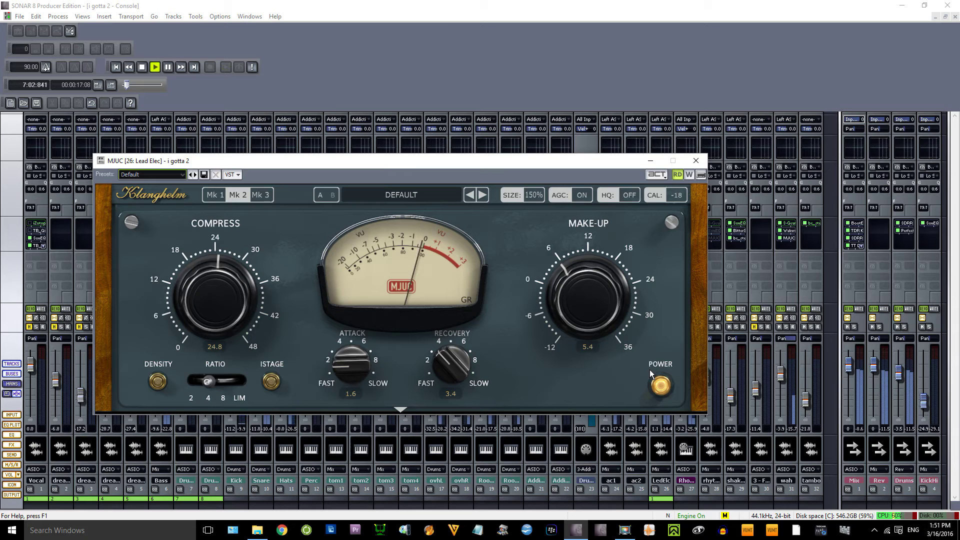
pyautogui.click(659, 385)
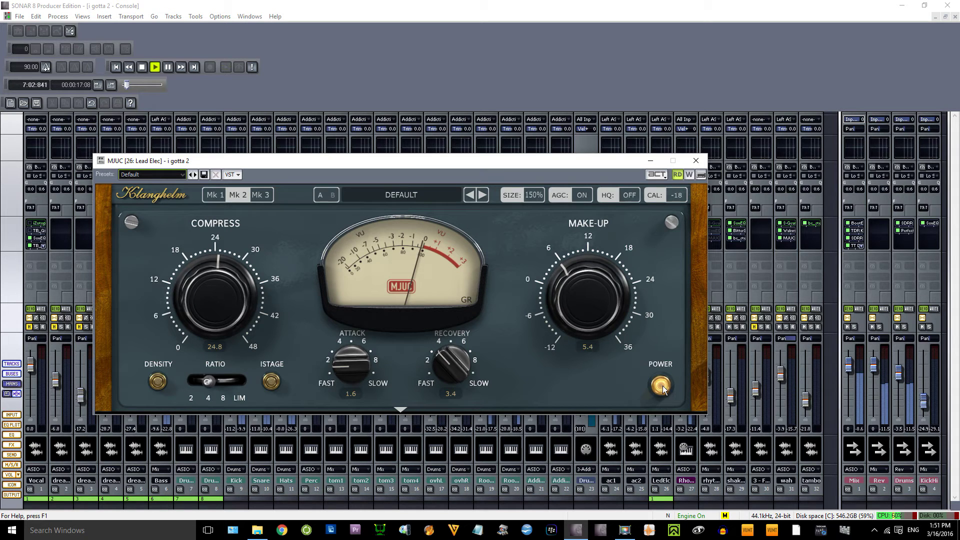
pyautogui.press('space')
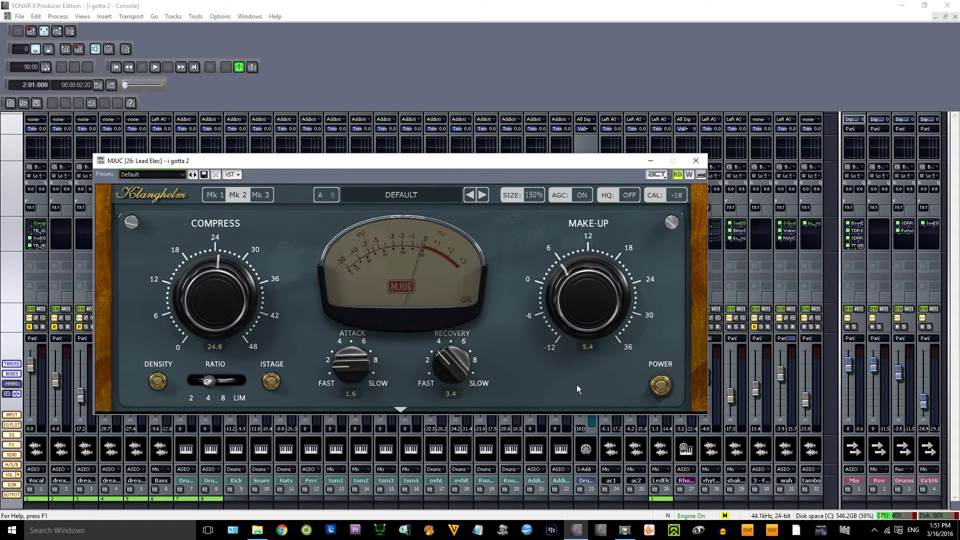
# Step: Replay the full mix, re-enable the lead guitar's bypassed compressor partway through, stop playback, and close the plug-in
pyautogui.press('space')
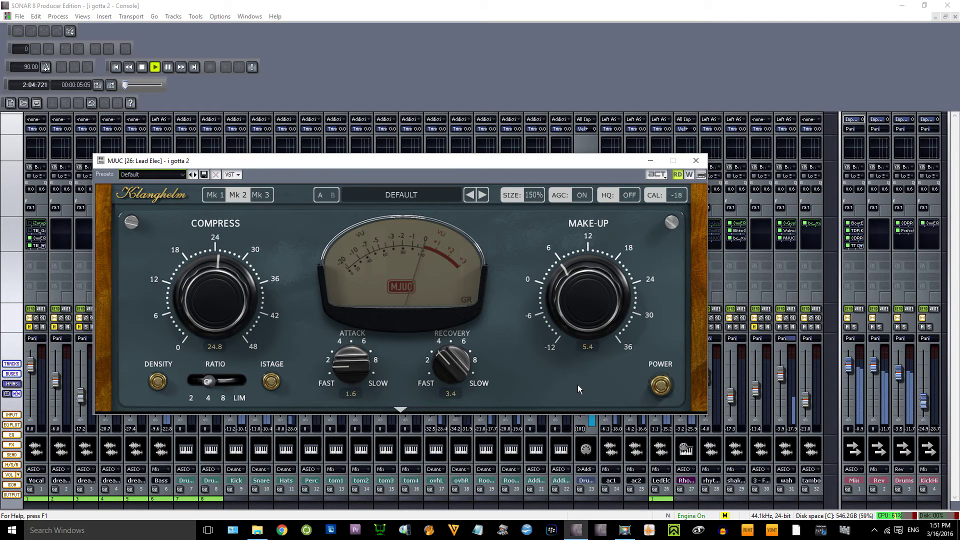
pyautogui.click(659, 391)
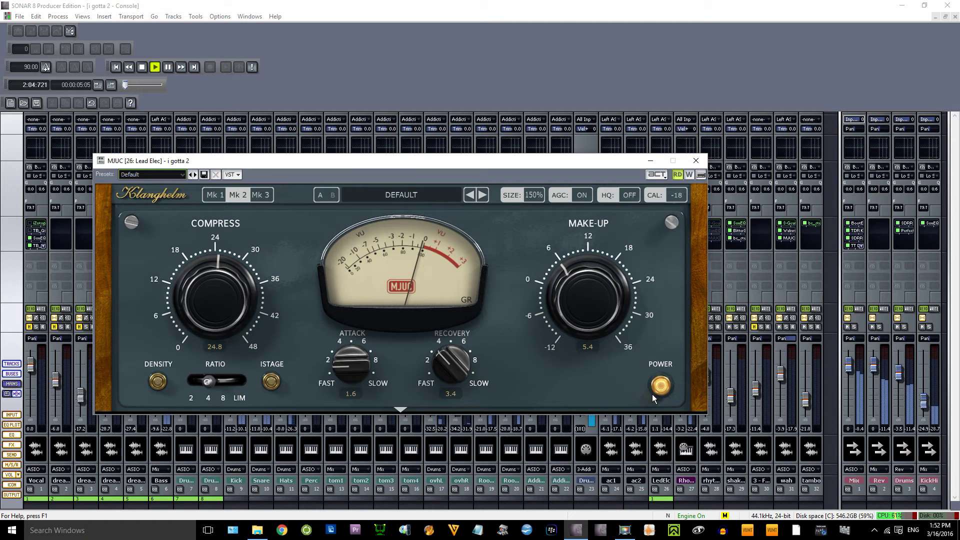
pyautogui.press('space')
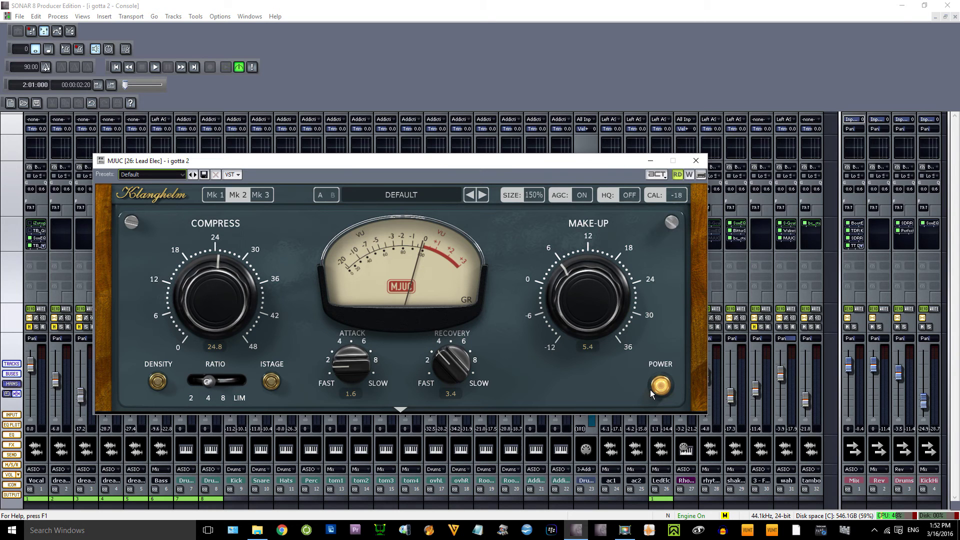
pyautogui.click(695, 160)
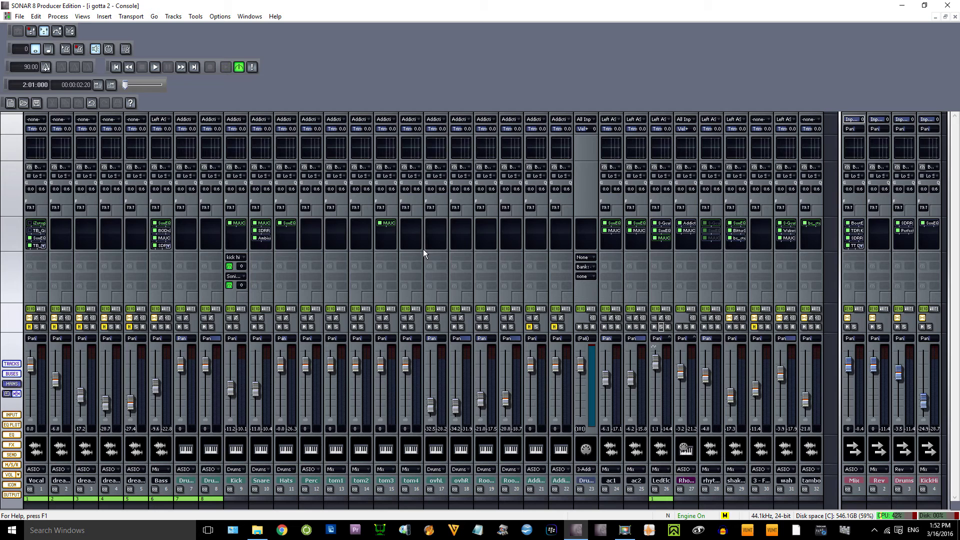
# Step: Open the MJUC compressor on the tom3 track, compare its Mk 1, Mk 2 and Mk 3 models, and close it set to Mk 1
pyautogui.doubleClick(386, 223)
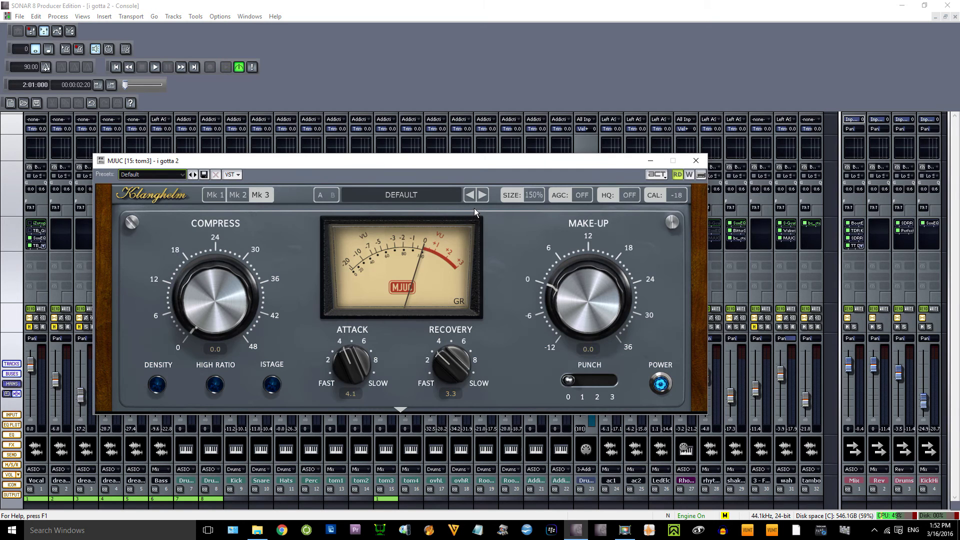
pyautogui.click(214, 195)
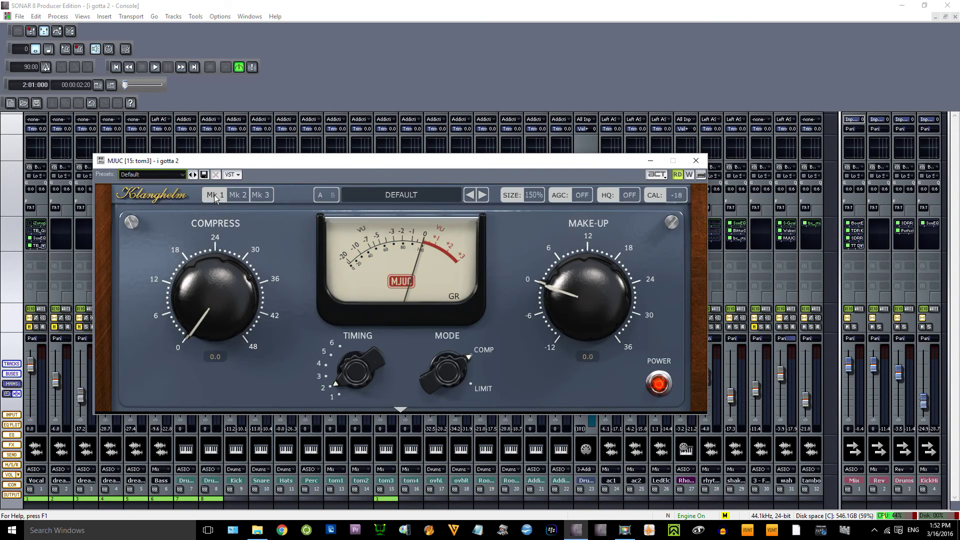
pyautogui.click(243, 194)
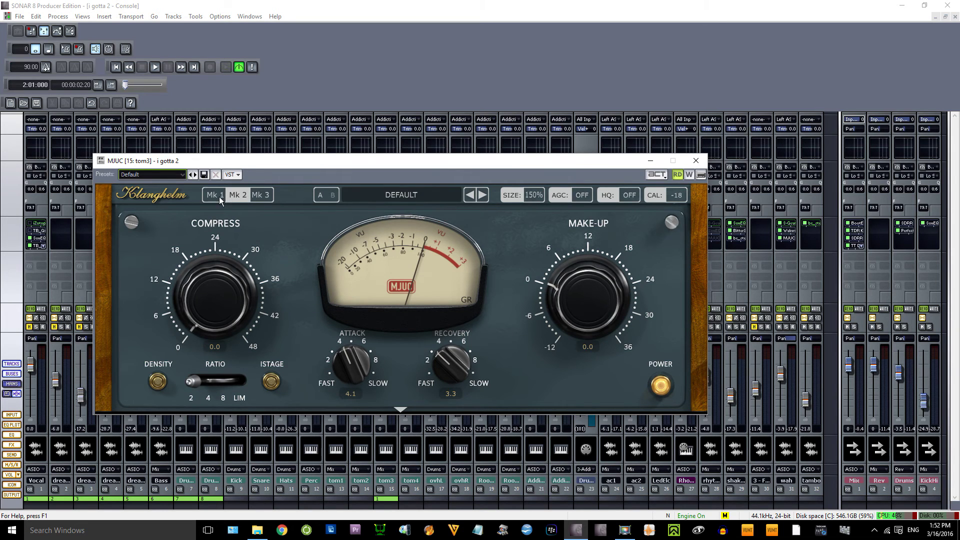
pyautogui.click(219, 196)
pyautogui.click(269, 195)
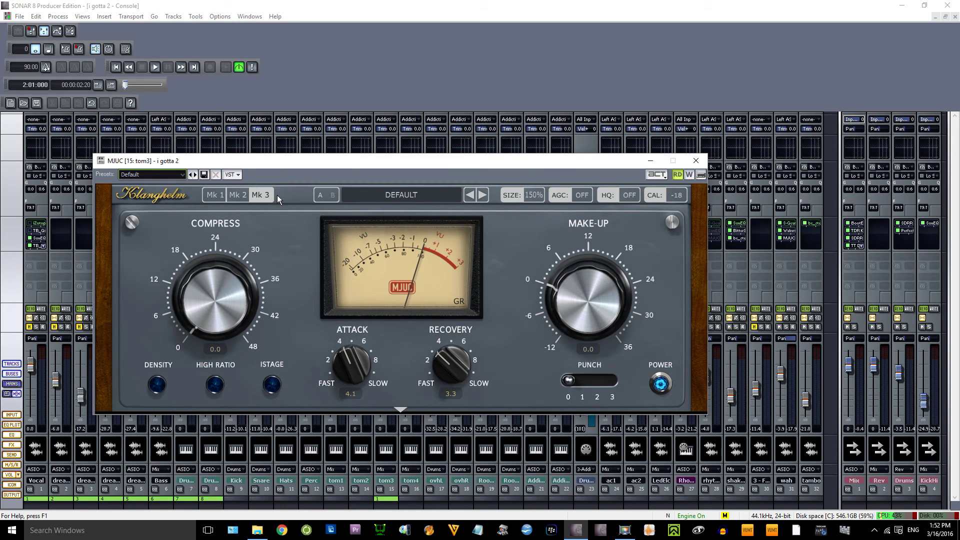
pyautogui.click(239, 197)
pyautogui.click(217, 199)
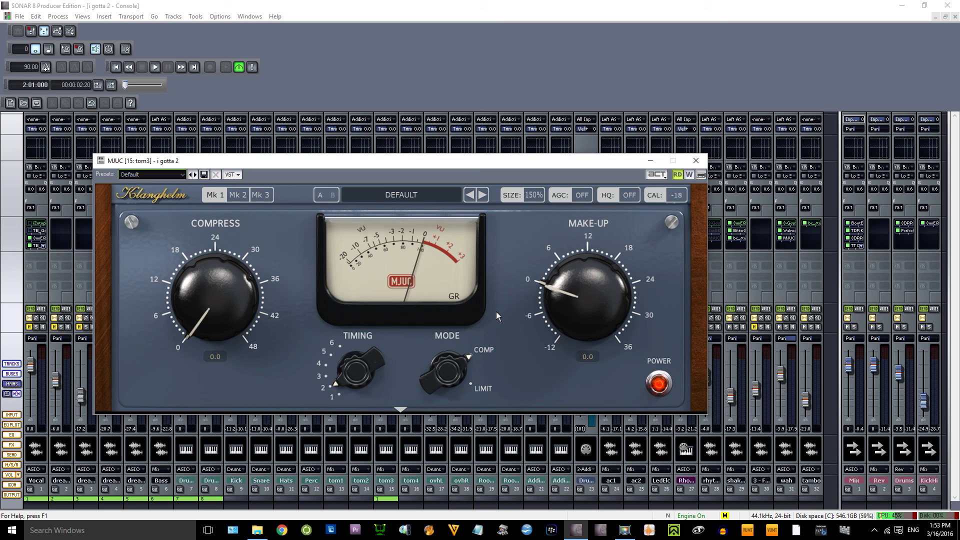
pyautogui.click(695, 160)
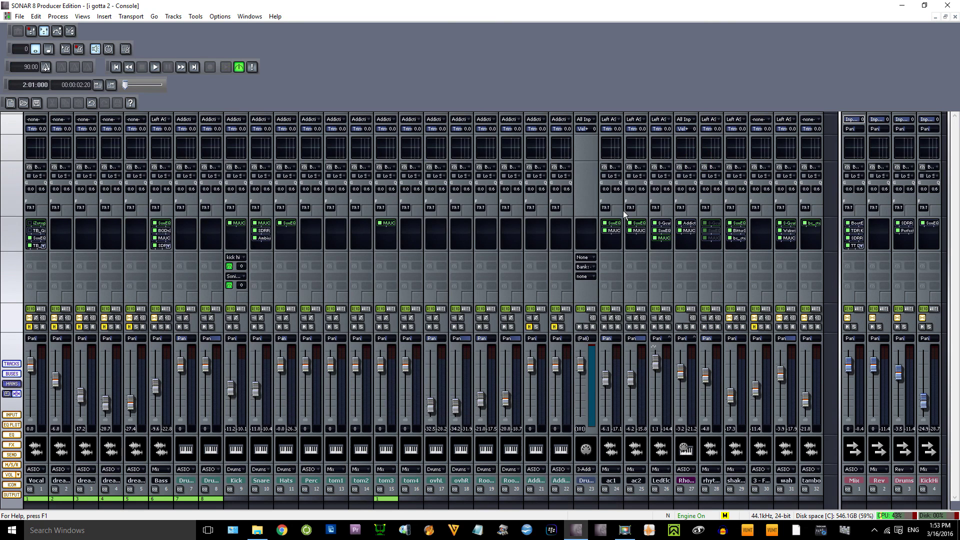